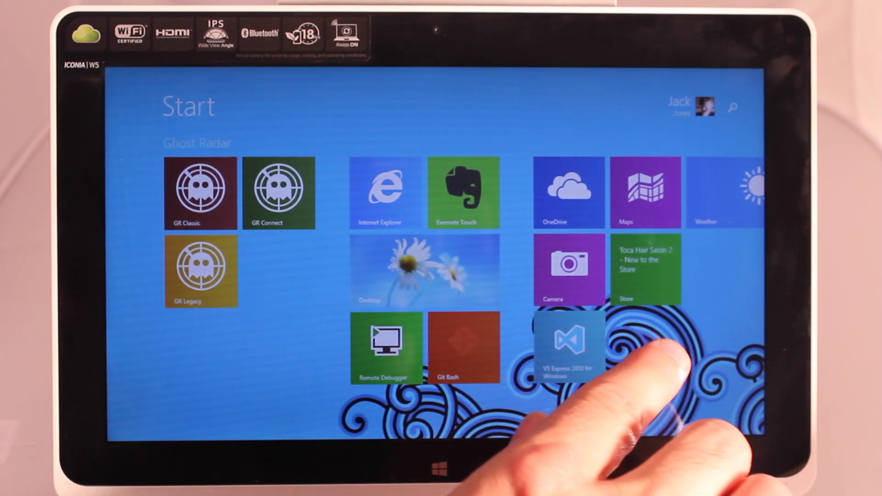
# Step: Swipe through the Start screen tiles and launch Ghost Radar Connect from the Ghost Radar group
pyautogui.moveTo(610, 370); pyautogui.dragTo(301, 379)
pyautogui.moveTo(399, 372); pyautogui.dragTo(730, 338)
pyautogui.moveTo(206, 359); pyautogui.dragTo(296, 355)
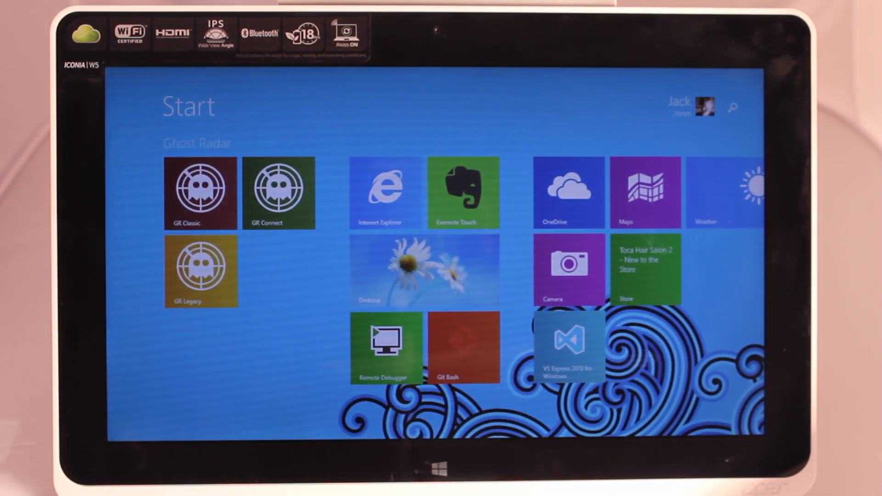
pyautogui.click(279, 193)
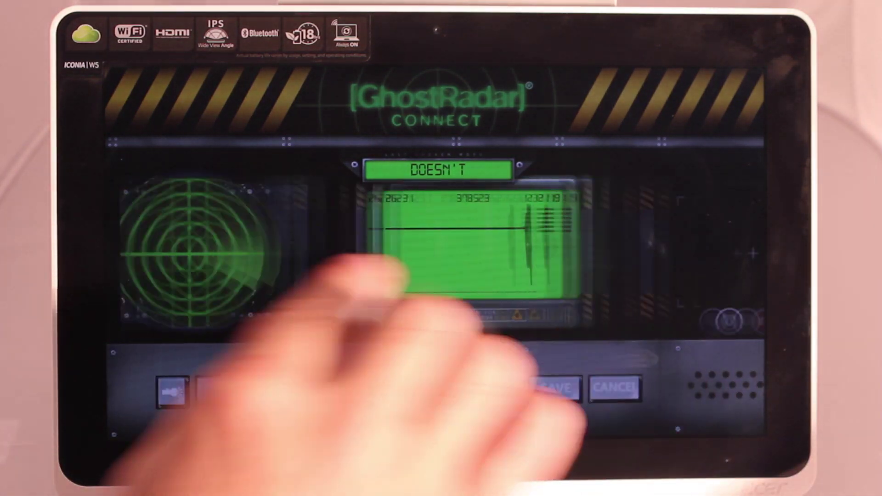
# Step: Check the camera view and detected word list, return to the radar, and reveal the app bar
pyautogui.moveTo(373, 283); pyautogui.dragTo(200, 331)
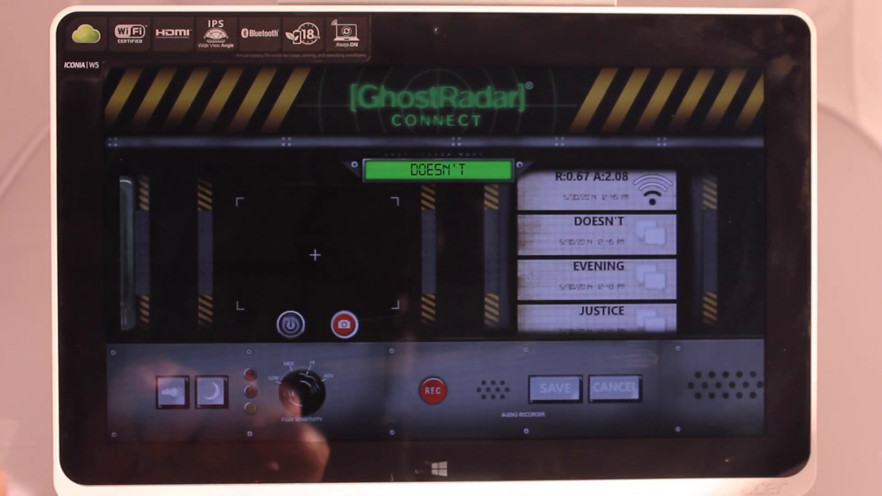
pyautogui.moveTo(310, 296); pyautogui.dragTo(524, 310)
pyautogui.moveTo(620, 289); pyautogui.dragTo(496, 276)
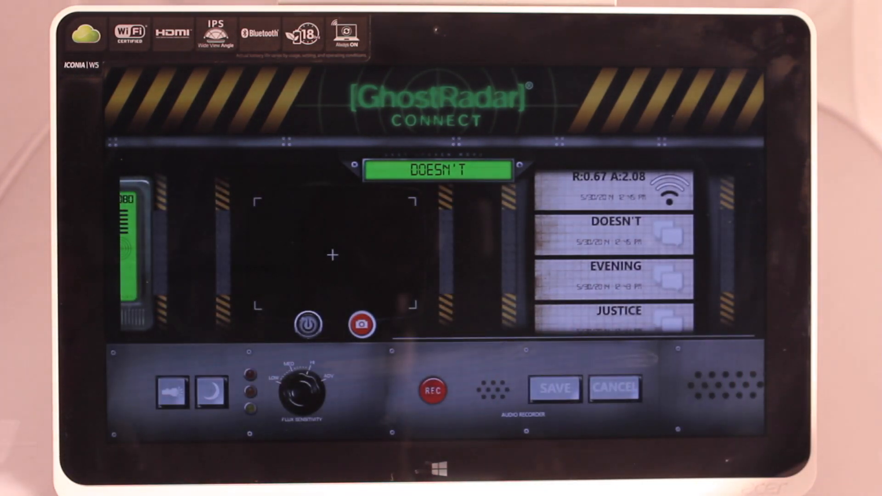
pyautogui.moveTo(331, 276); pyautogui.dragTo(689, 317)
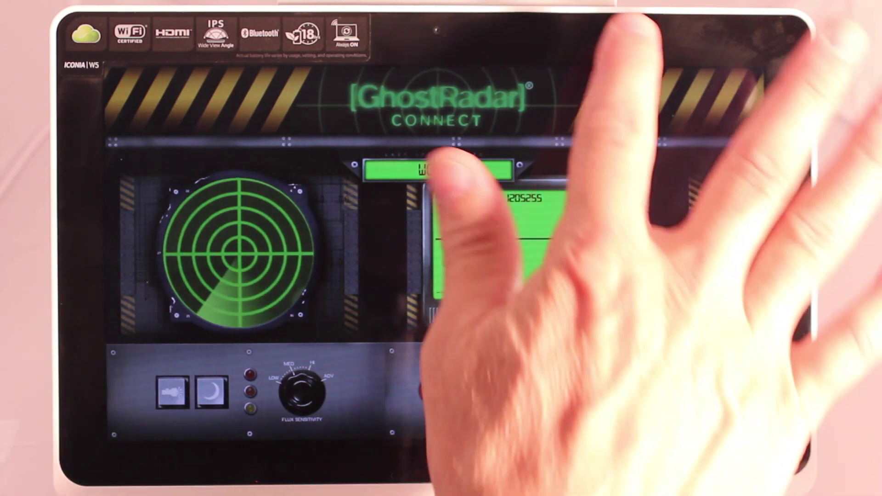
pyautogui.moveTo(447, 69); pyautogui.dragTo(448, 297)
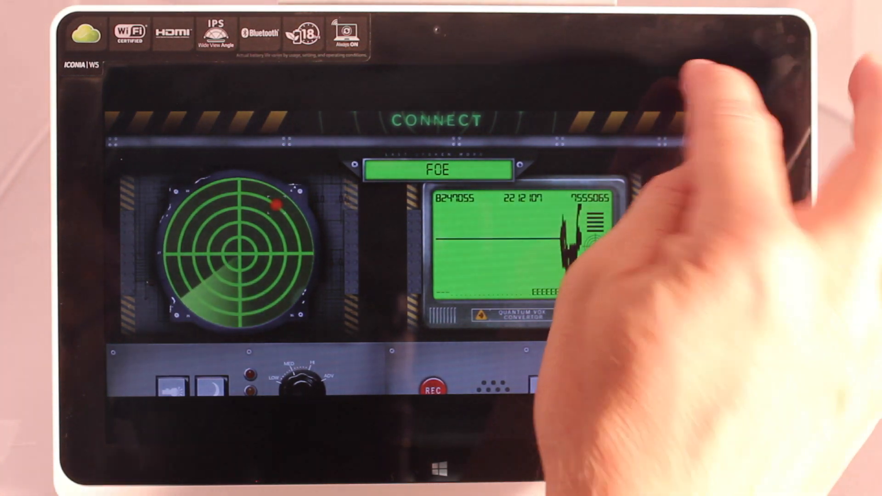
# Step: Open Session Logs and select the 5/30/2014 12:28 PM session
pyautogui.click(688, 83)
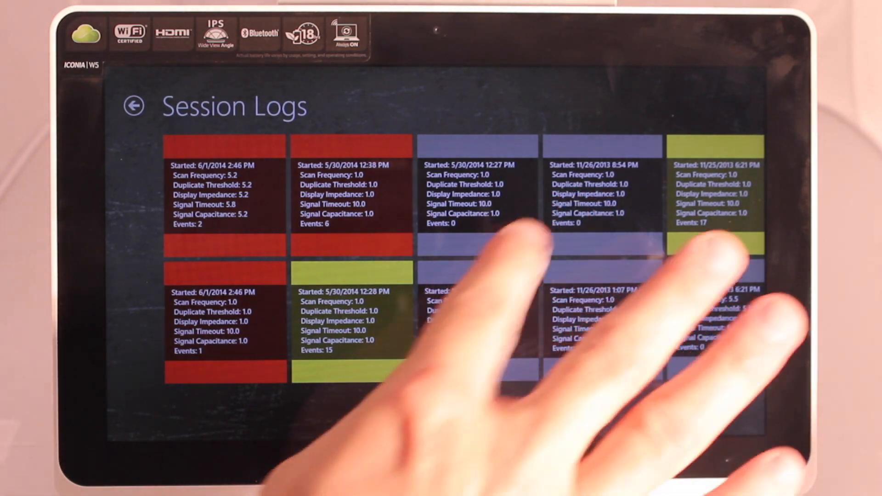
pyautogui.moveTo(518, 317); pyautogui.dragTo(330, 324)
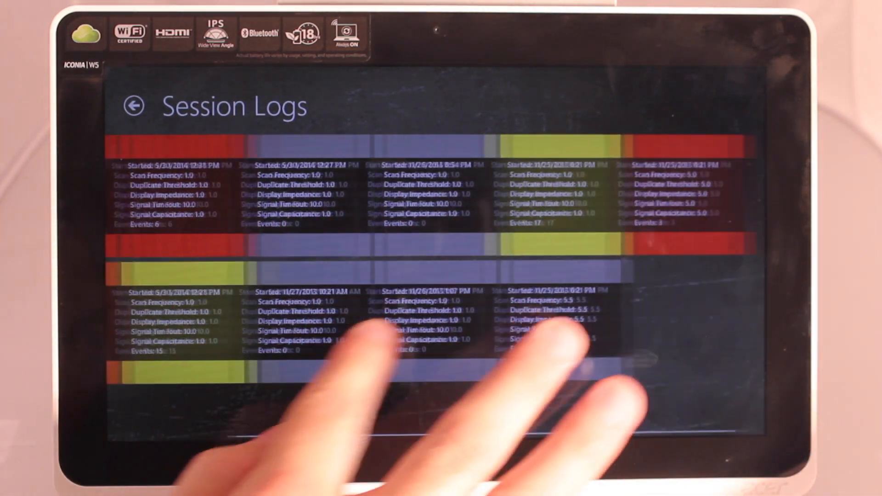
pyautogui.moveTo(413, 330); pyautogui.dragTo(607, 324)
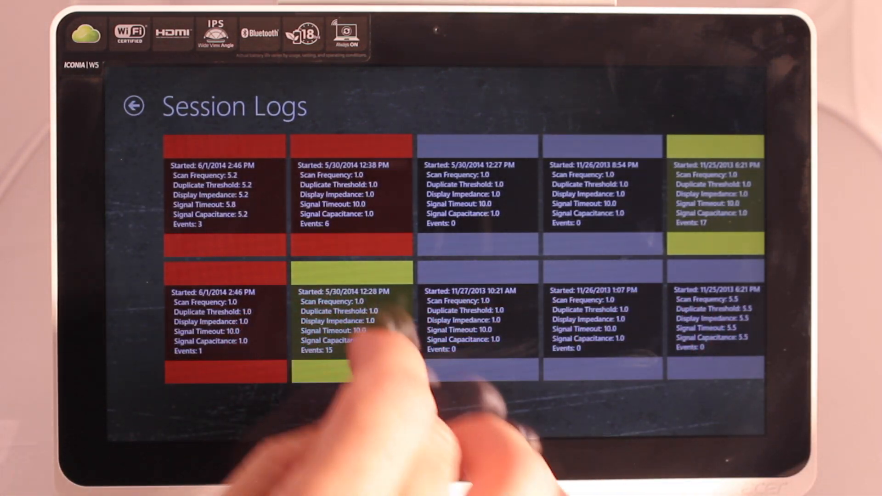
pyautogui.click(355, 323)
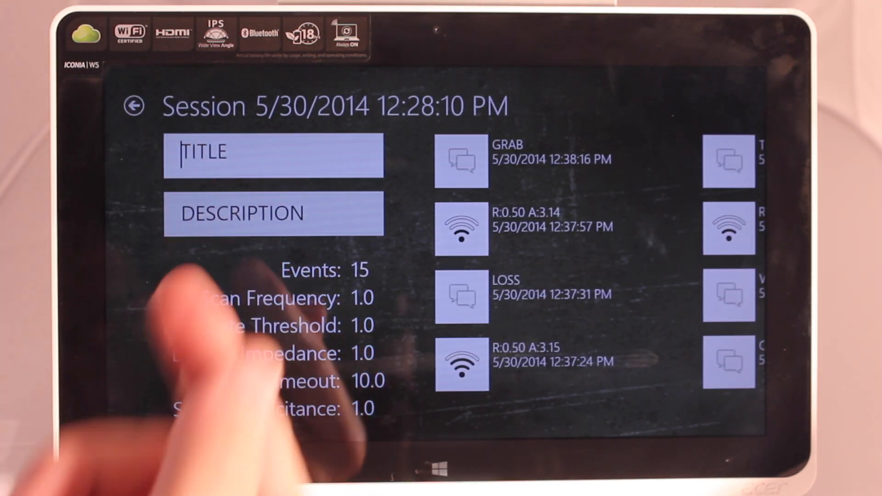
pyautogui.hscroll(5, 551, 310)
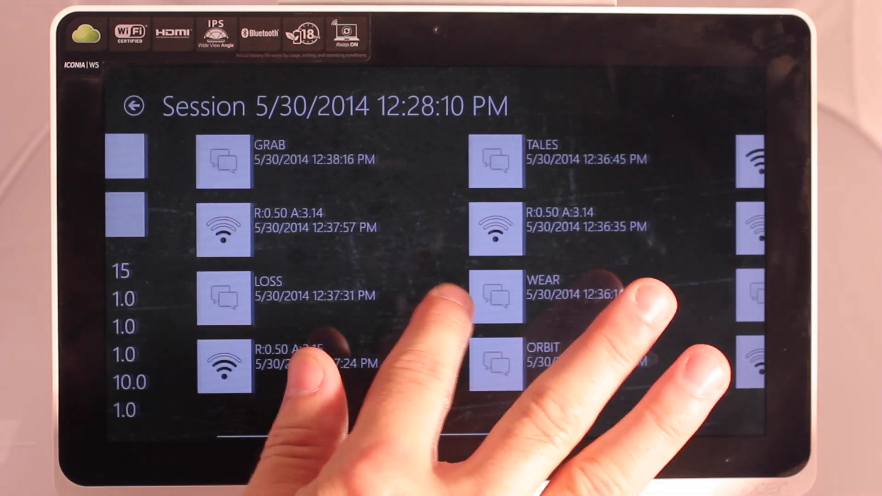
pyautogui.hscroll(8, 551, 310)
pyautogui.hscroll(3, 442, 276)
pyautogui.hscroll(-15, 442, 275)
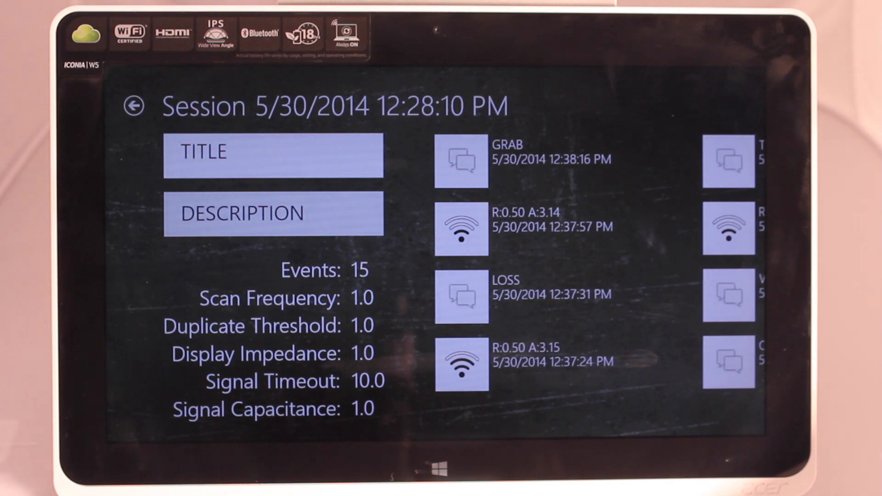
# Step: Open the 5/30/2014 12:28 PM session and view its R:0.50 A:3.14 radar event
pyautogui.click(207, 155)
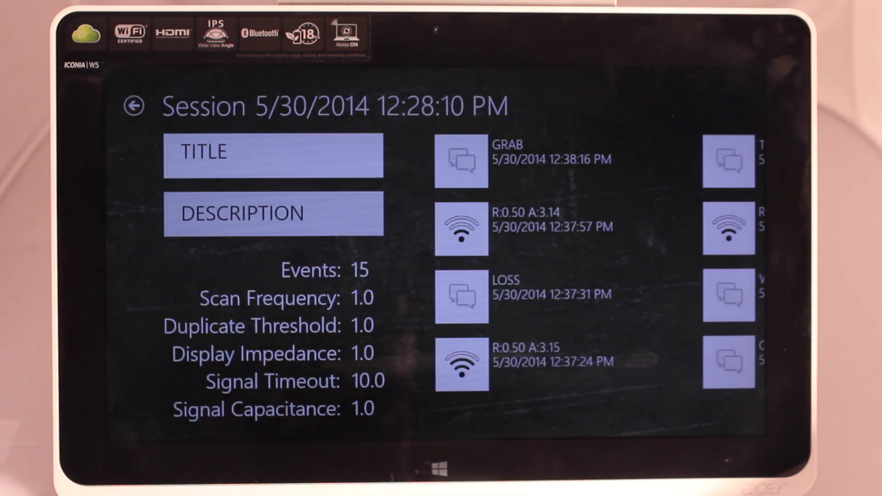
pyautogui.hscroll(5, 524, 310)
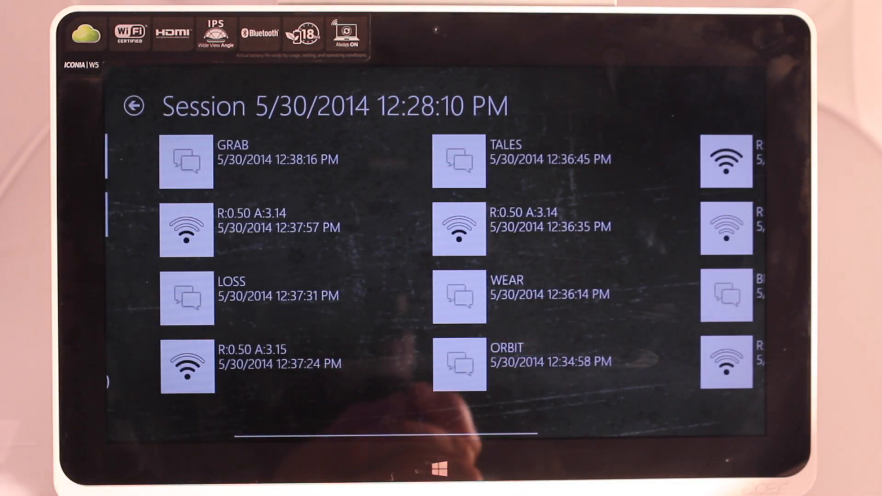
pyautogui.click(551, 224)
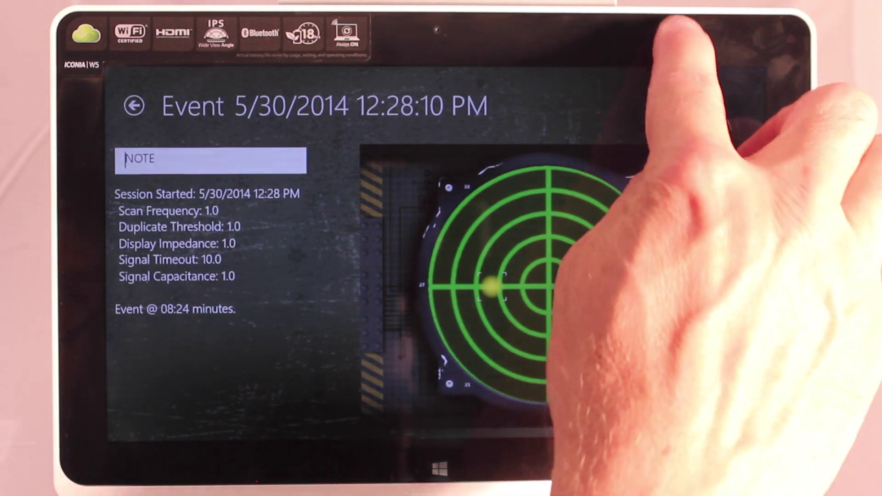
pyautogui.moveTo(654, 476); pyautogui.dragTo(620, 345)
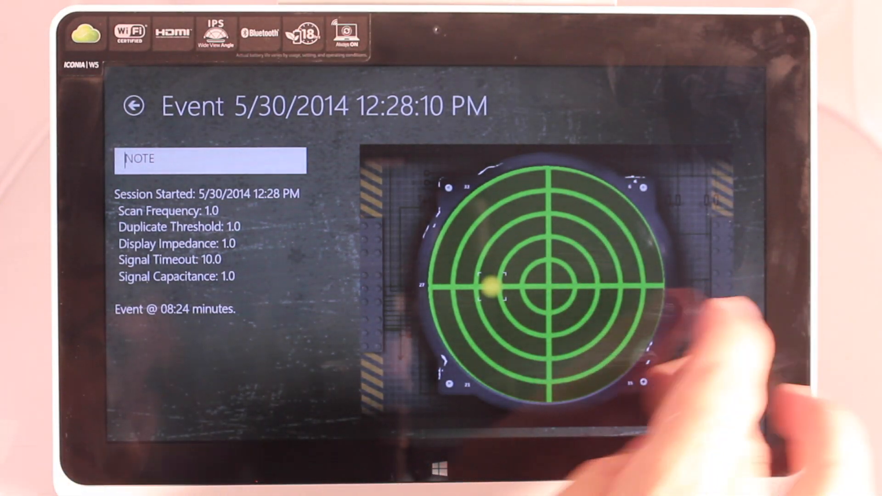
pyautogui.moveTo(793, 317); pyautogui.dragTo(689, 325)
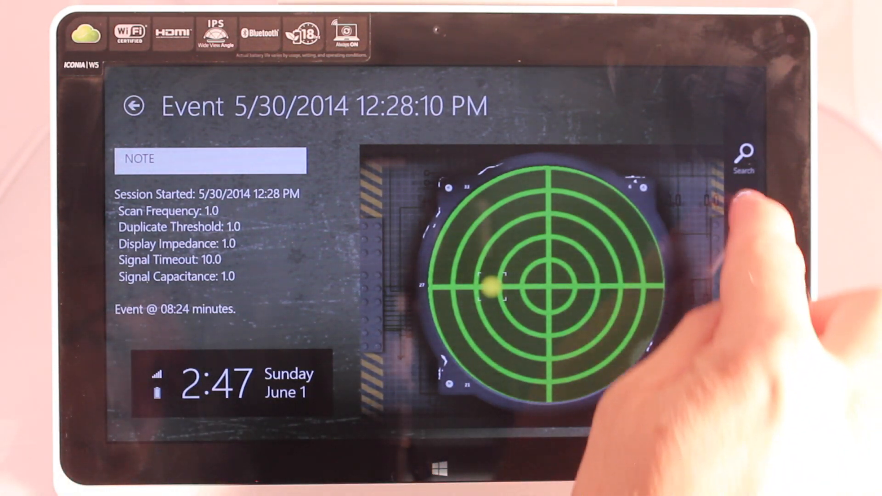
pyautogui.click(743, 203)
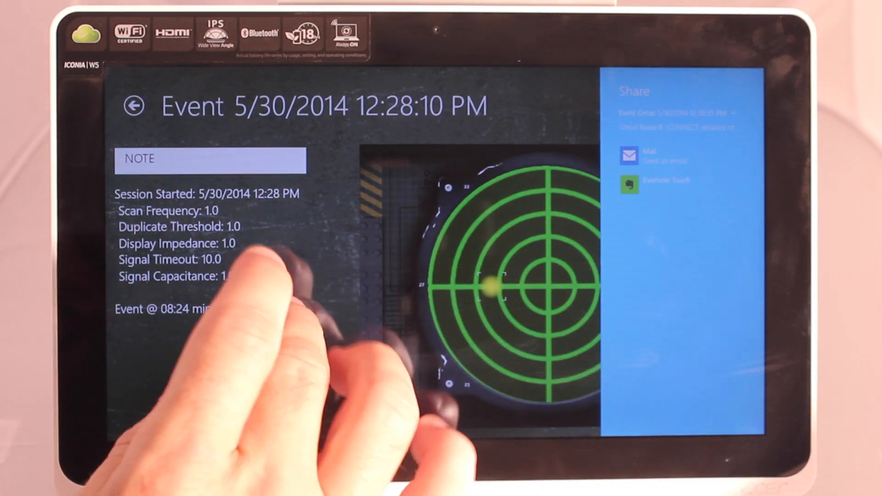
pyautogui.click(255, 255)
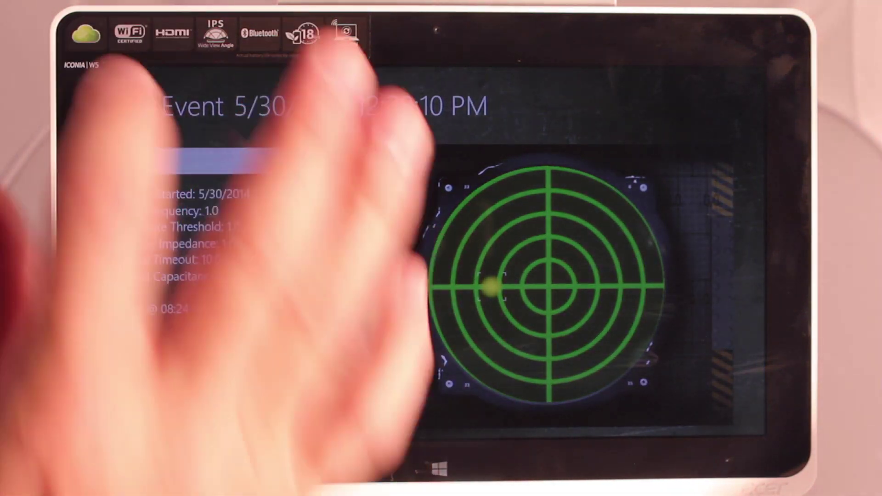
pyautogui.click(134, 105)
# Step: Back out through the session logs to the radar and open the Vocabulary page
pyautogui.moveTo(734, 355); pyautogui.dragTo(642, 385)
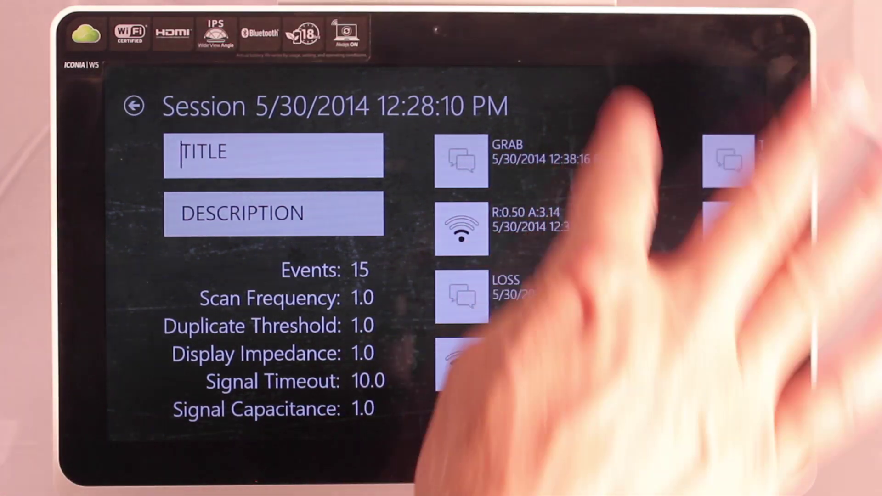
pyautogui.moveTo(724, 482); pyautogui.dragTo(723, 413)
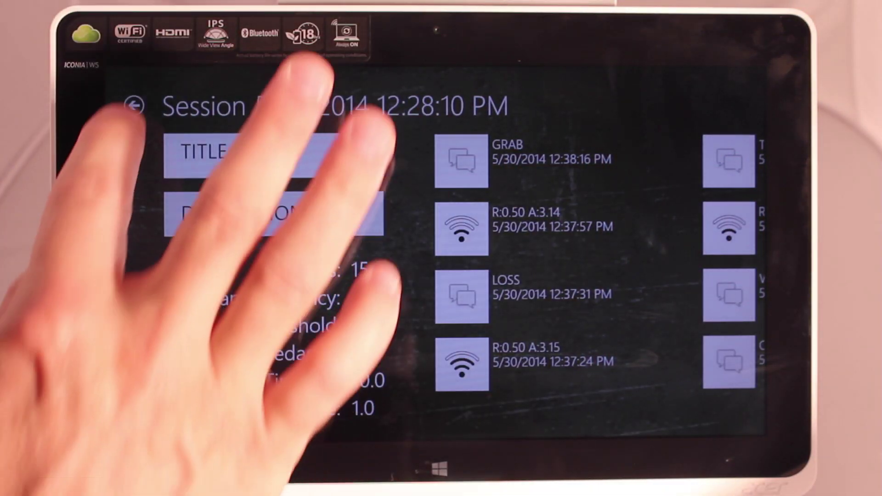
pyautogui.click(134, 106)
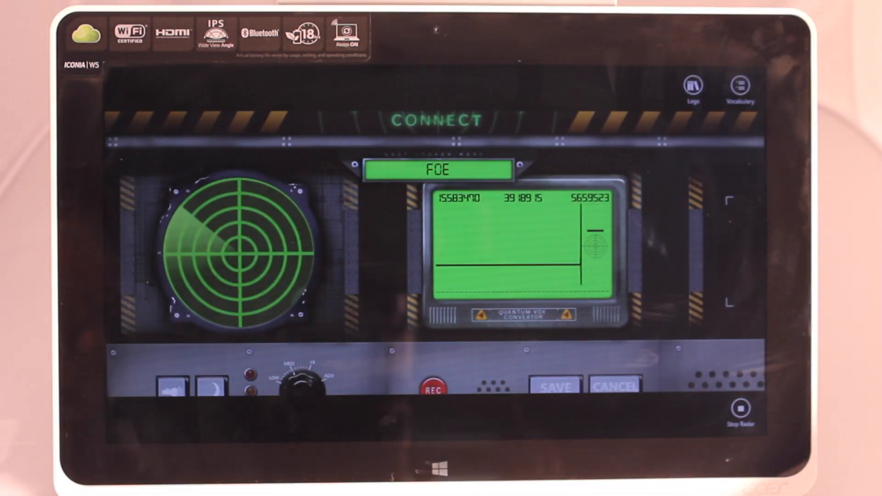
pyautogui.click(740, 86)
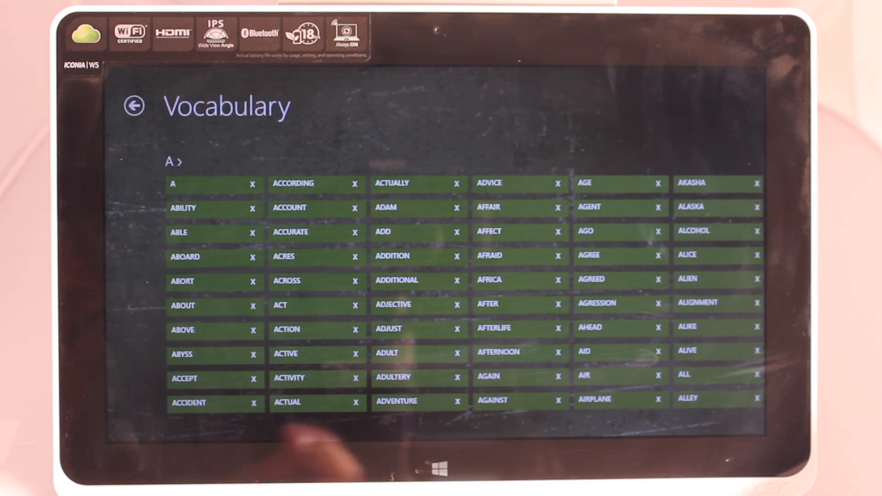
# Step: Browse the vocabulary, jump to the G section via the letter grid, and open GHOST for editing
pyautogui.moveTo(579, 310); pyautogui.dragTo(118, 354)
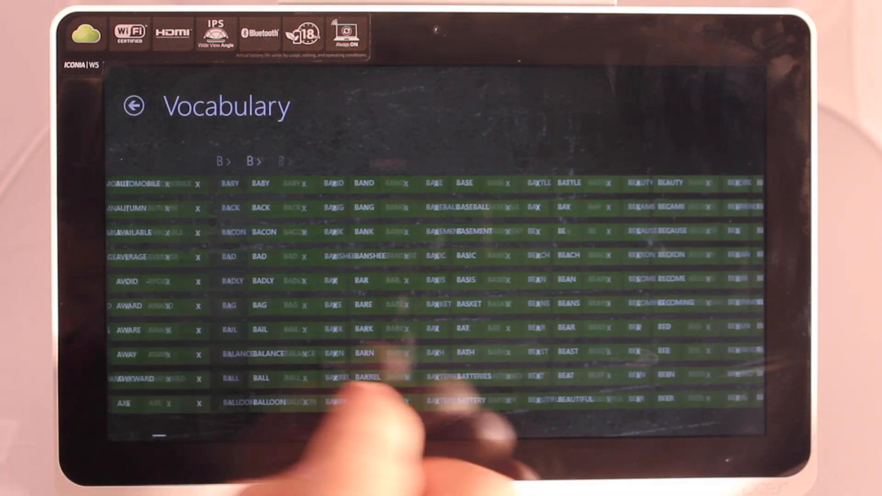
pyautogui.moveTo(489, 303)
pyautogui.mouseDown()
pyautogui.moveTo(187, 310)
pyautogui.moveTo(772, 414)
pyautogui.mouseUp()
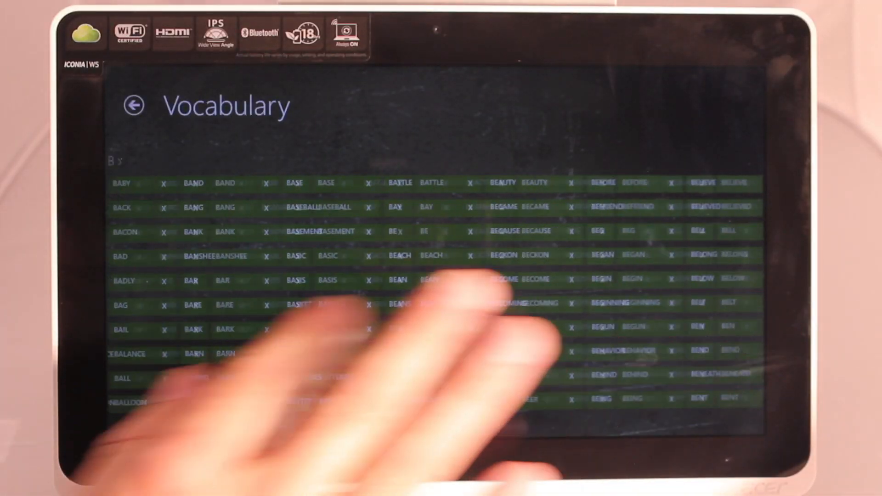
pyautogui.moveTo(482, 290); pyautogui.dragTo(206, 386)
pyautogui.moveTo(655, 324); pyautogui.dragTo(378, 331)
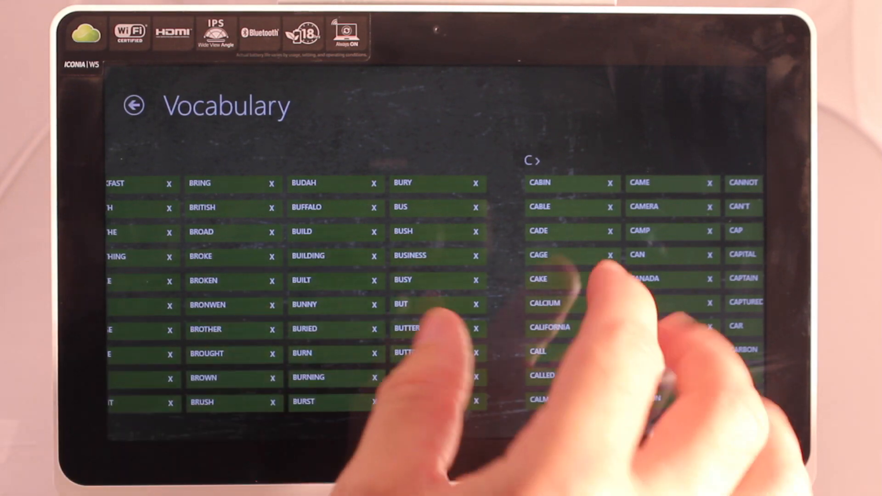
pyautogui.scroll(-1, 482, 290)
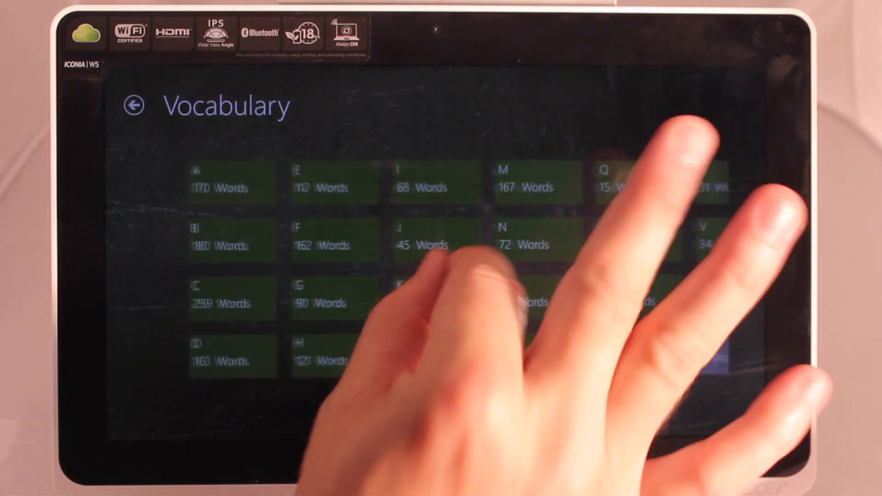
pyautogui.moveTo(620, 310); pyautogui.dragTo(449, 304)
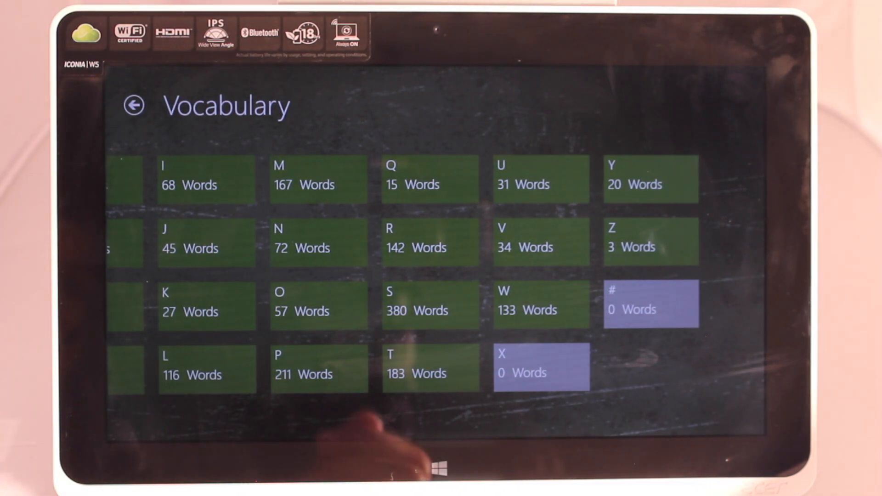
pyautogui.moveTo(290, 331); pyautogui.dragTo(413, 324)
pyautogui.scroll(1, 393, 323)
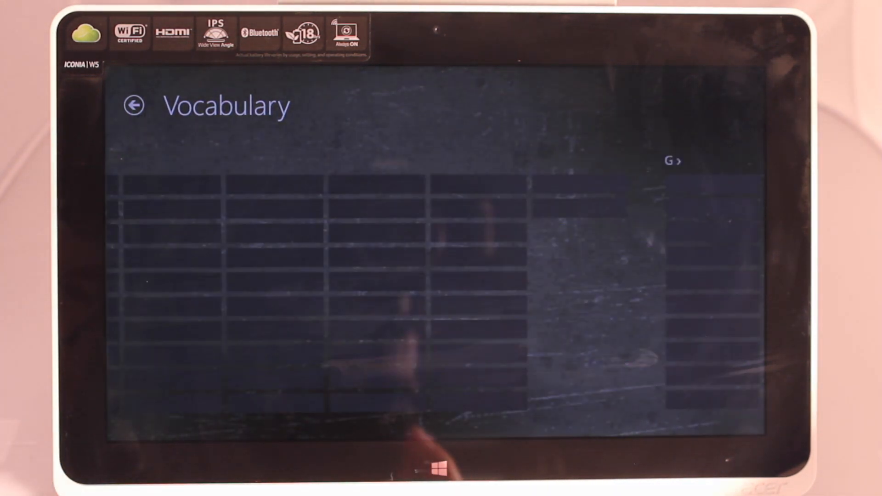
pyautogui.moveTo(323, 289); pyautogui.dragTo(199, 317)
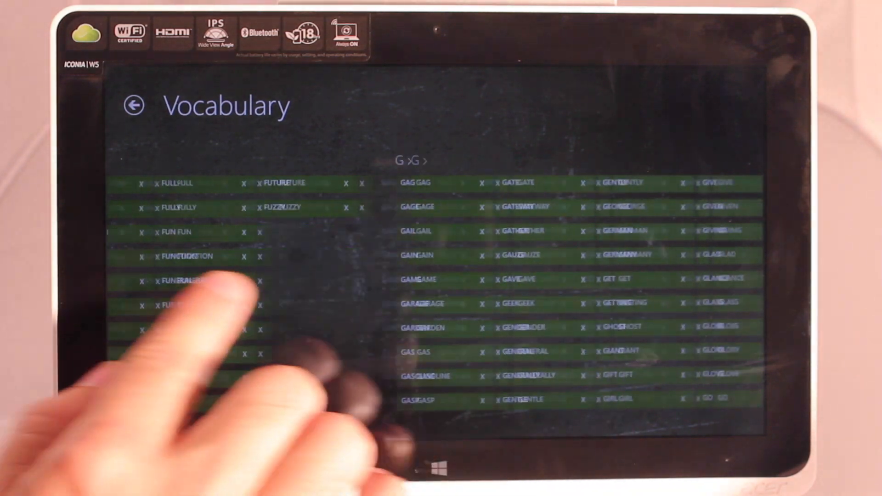
pyautogui.click(513, 327)
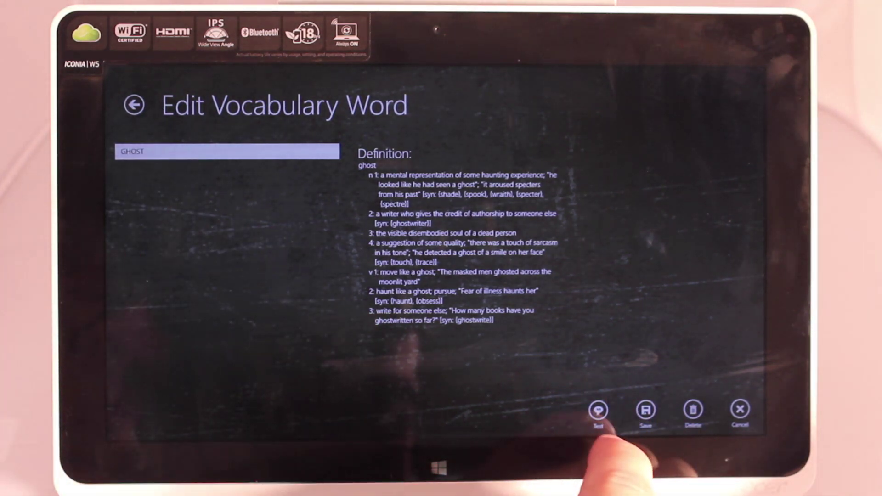
# Step: Test how GHOST sounds, cancel the edit unchanged, and return from Vocabulary to the live radar
pyautogui.click(598, 409)
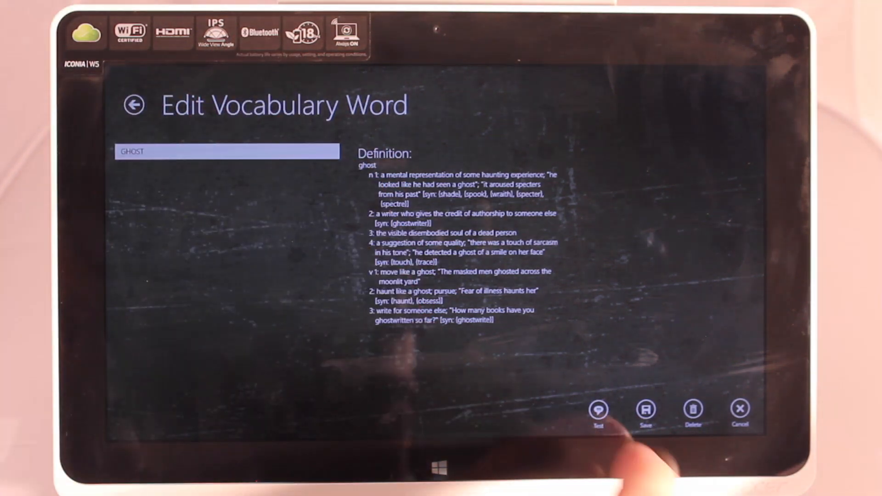
pyautogui.click(740, 409)
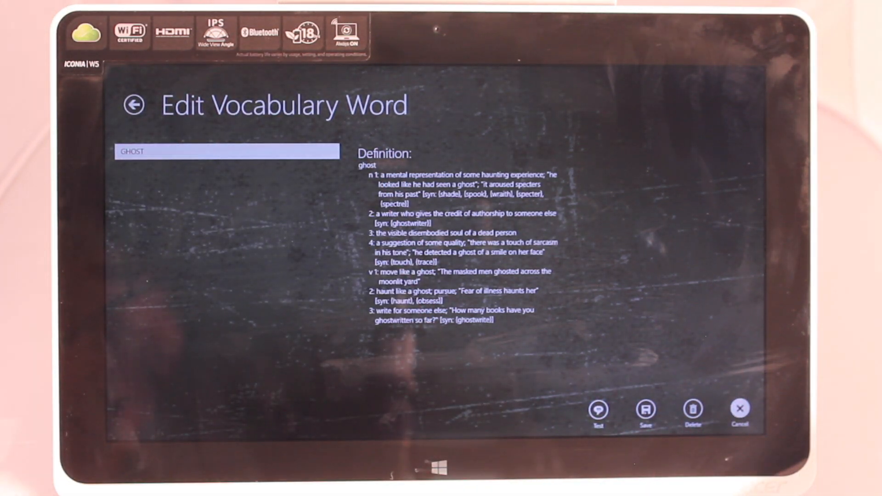
pyautogui.hscroll(10, 413, 406)
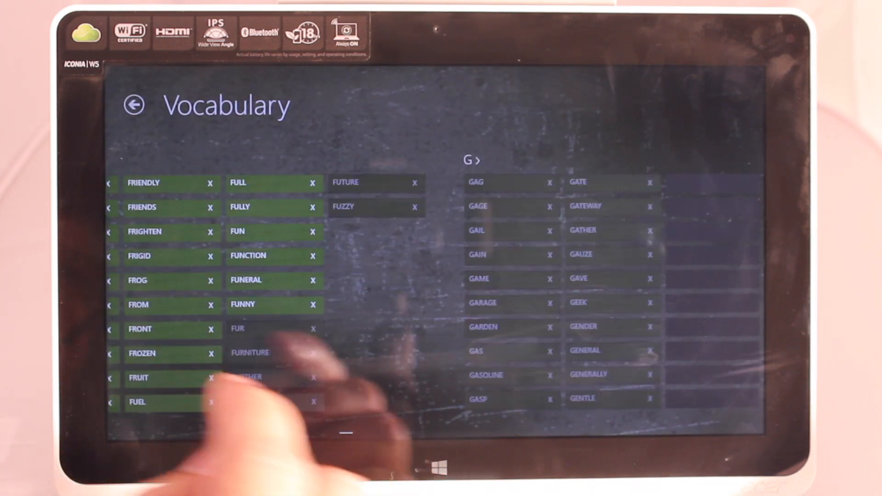
pyautogui.moveTo(617, 25); pyautogui.dragTo(621, 173)
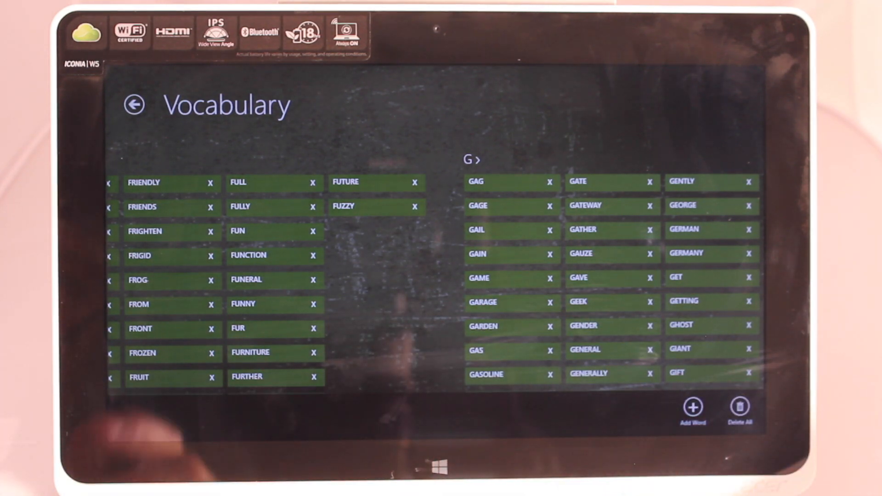
pyautogui.click(107, 90)
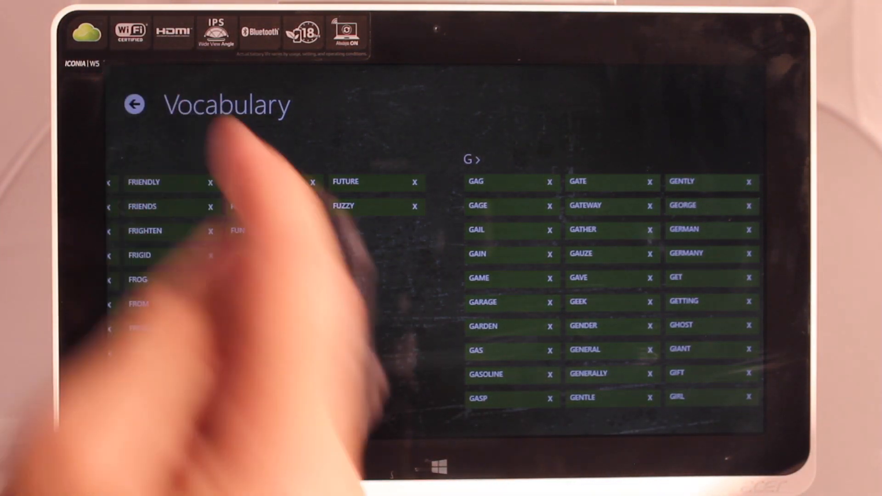
pyautogui.click(134, 105)
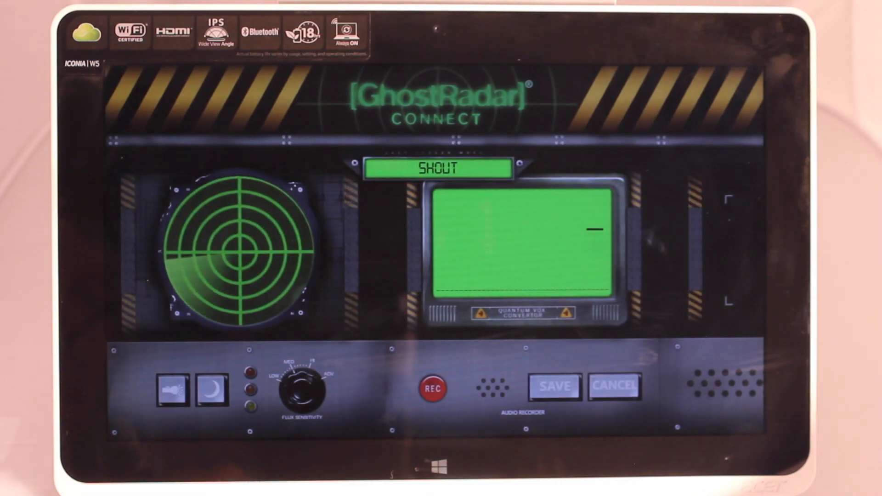
pyautogui.moveTo(761, 296); pyautogui.dragTo(703, 297)
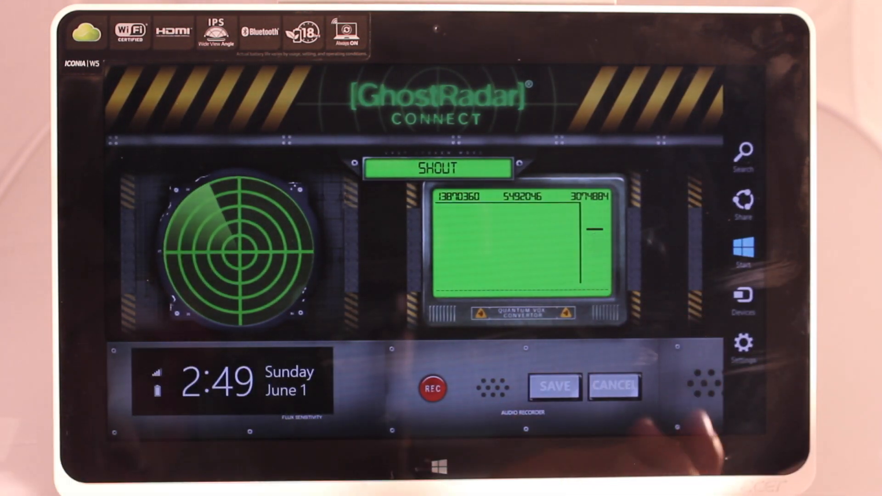
pyautogui.click(742, 344)
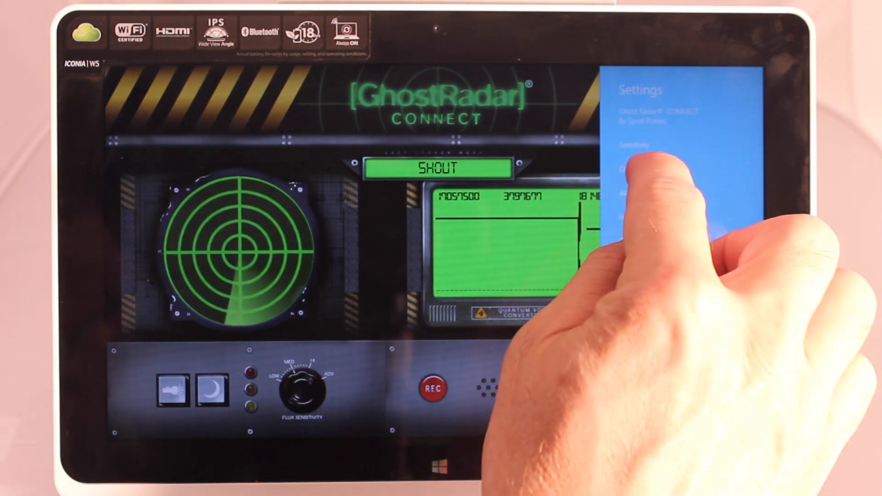
pyautogui.click(631, 169)
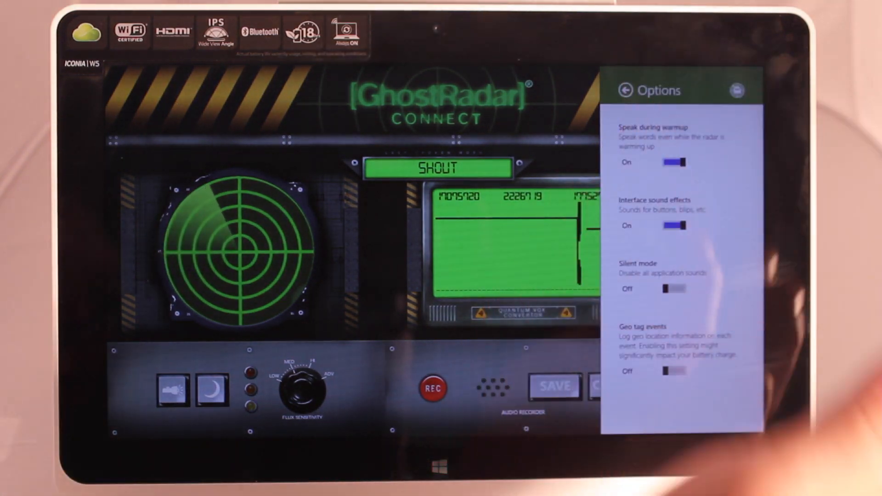
pyautogui.click(625, 90)
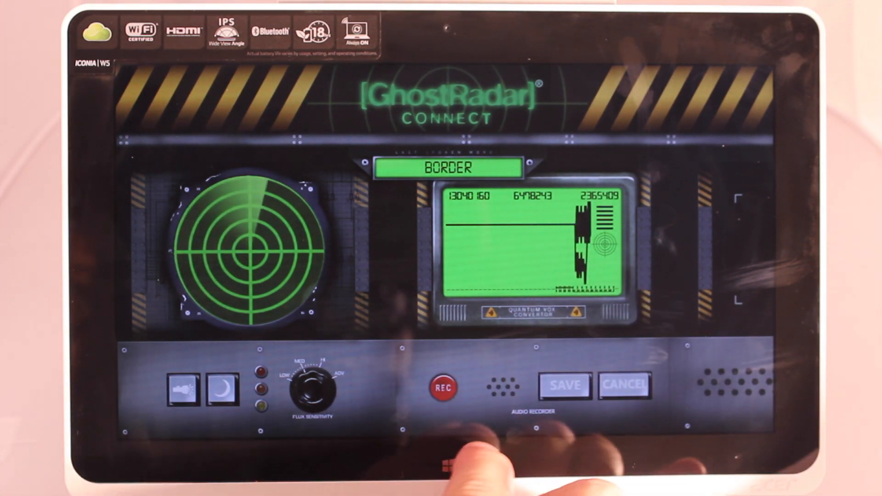
# Step: From the Start screen launch Ghost Radar Classic and pull Connect back in from the left edge
pyautogui.press('super')
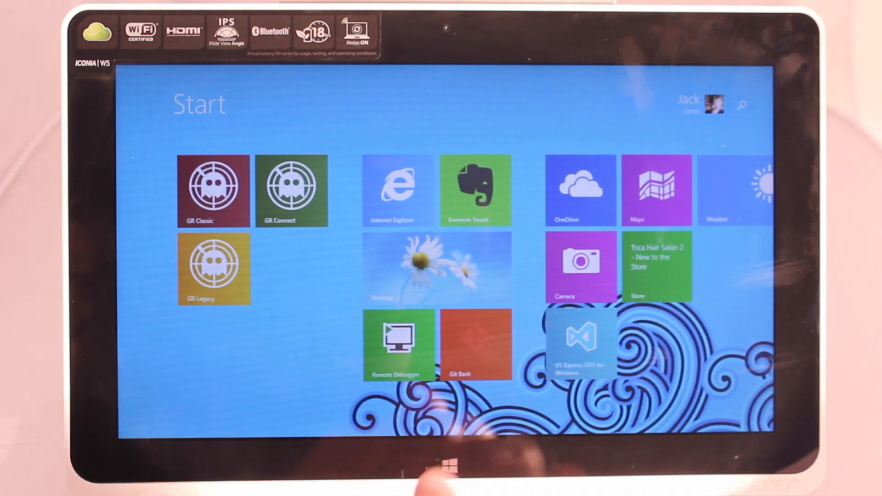
pyautogui.click(210, 183)
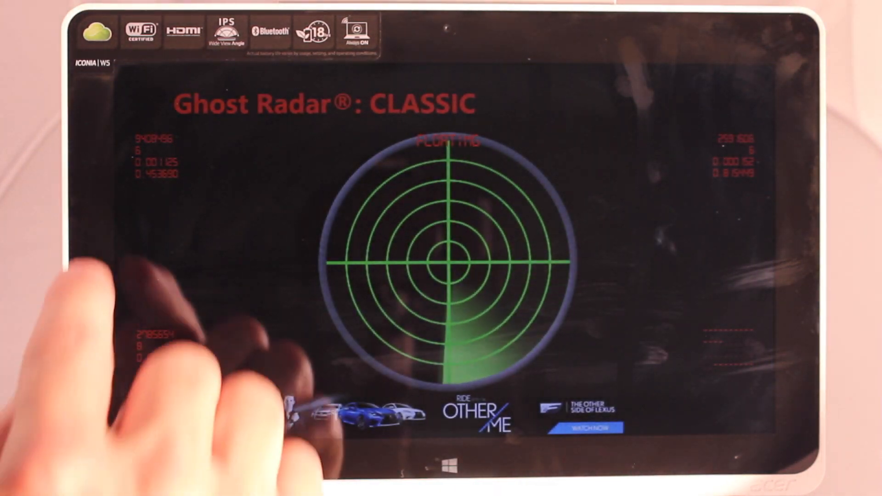
pyautogui.click(138, 193)
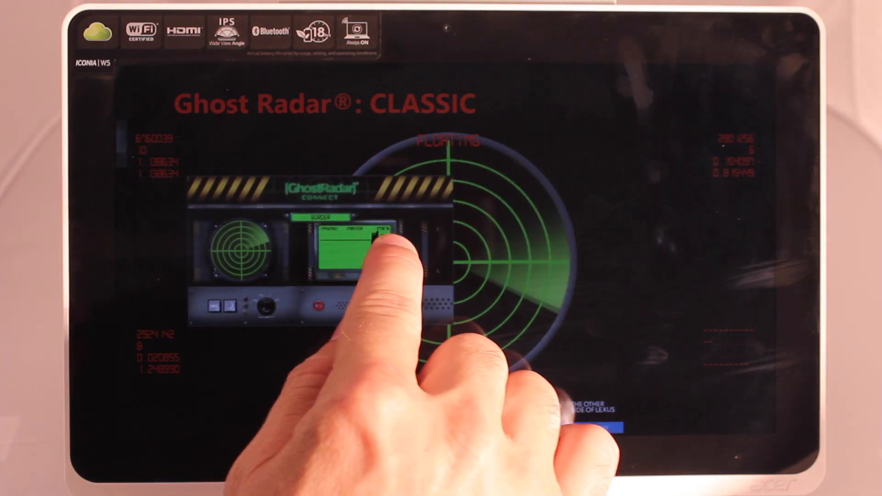
# Step: Snap Connect and drag Classic from the app switcher into a side-by-side split
pyautogui.moveTo(327, 238); pyautogui.dragTo(306, 252)
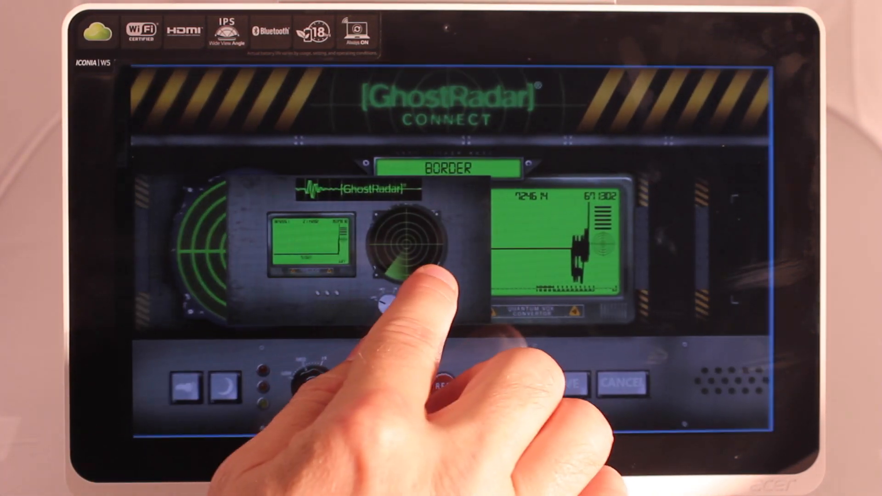
pyautogui.moveTo(76, 296); pyautogui.dragTo(97, 283)
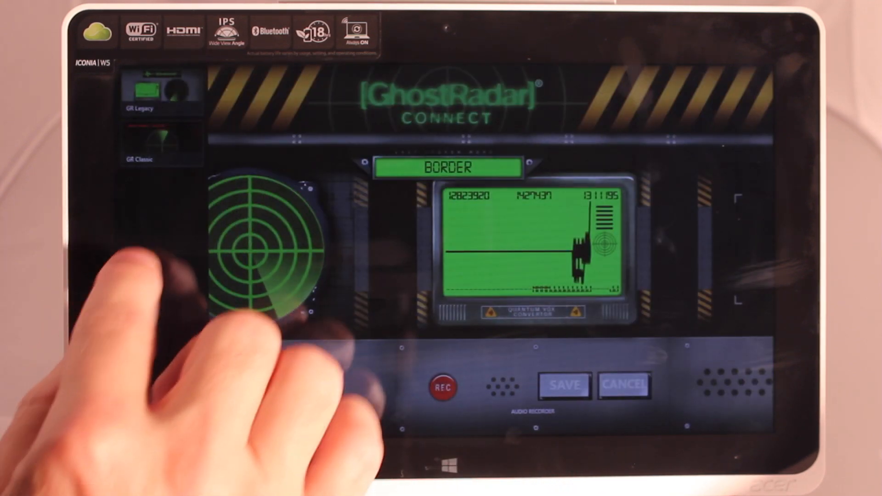
pyautogui.moveTo(161, 144)
pyautogui.mouseDown()
pyautogui.moveTo(413, 214)
pyautogui.moveTo(296, 217)
pyautogui.mouseUp()
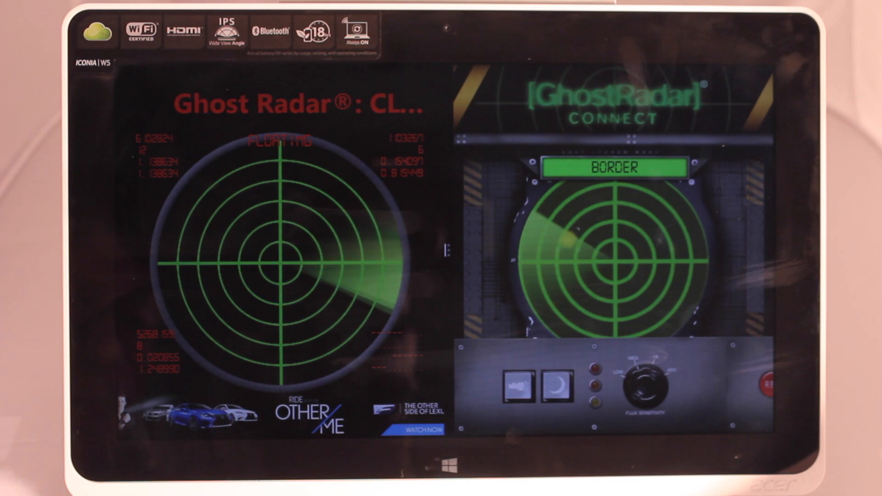